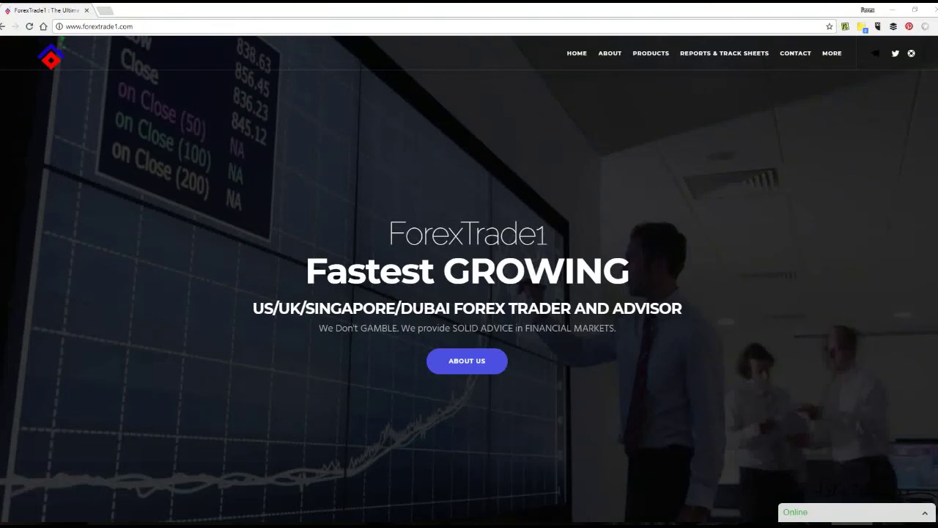
left_click(162, 28)
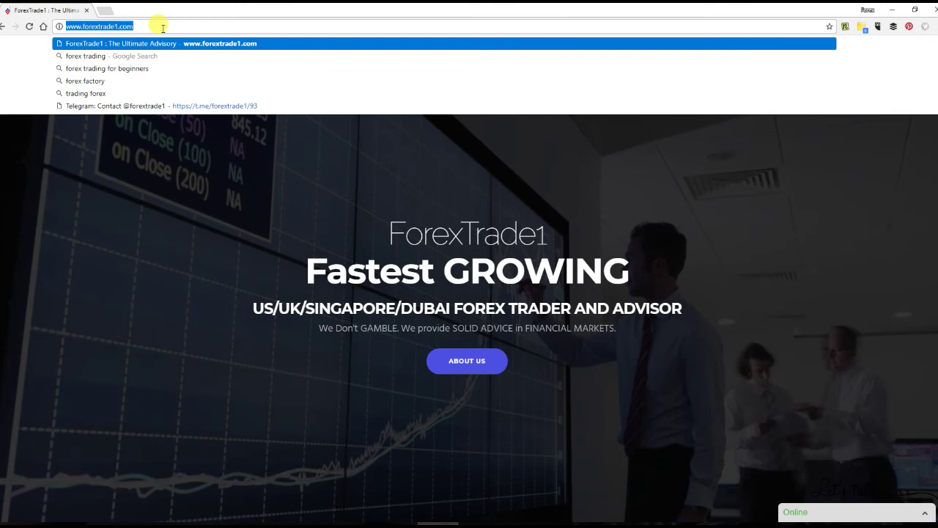
type("w")
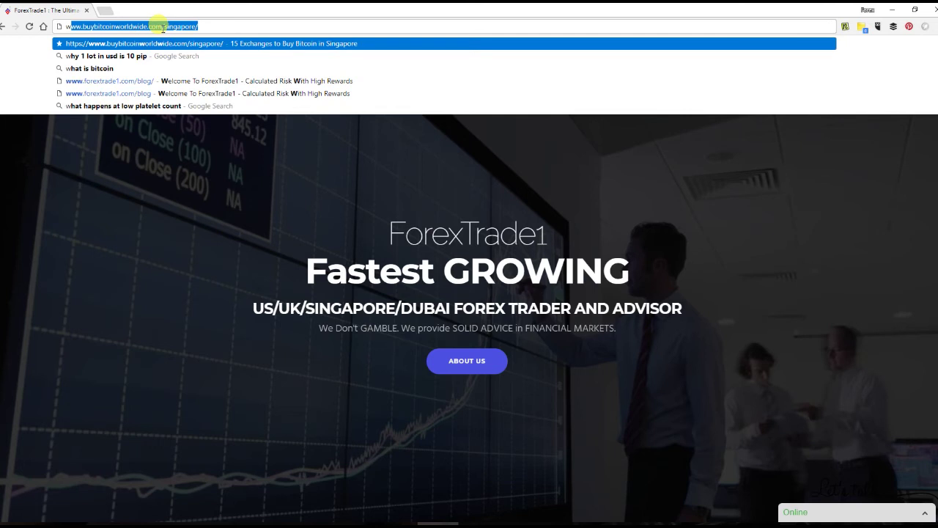
type("ww.youtube.com")
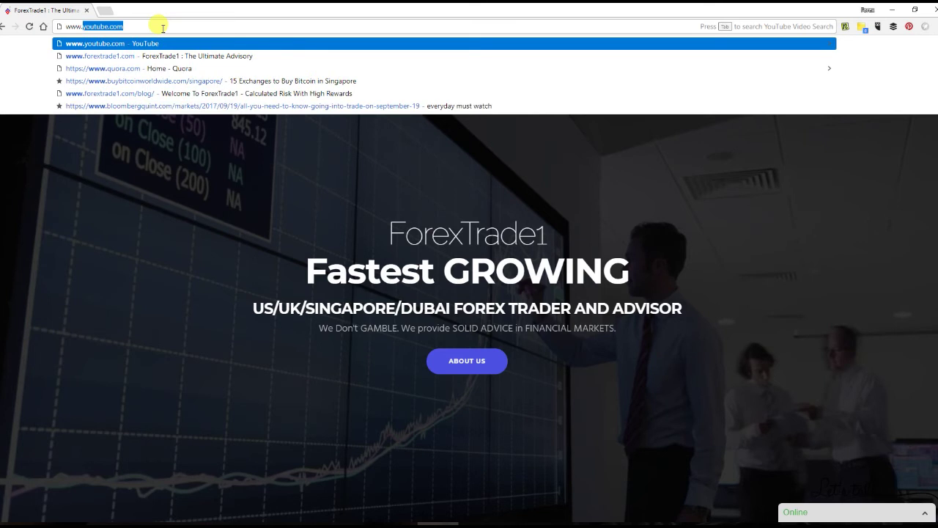
key("Down")
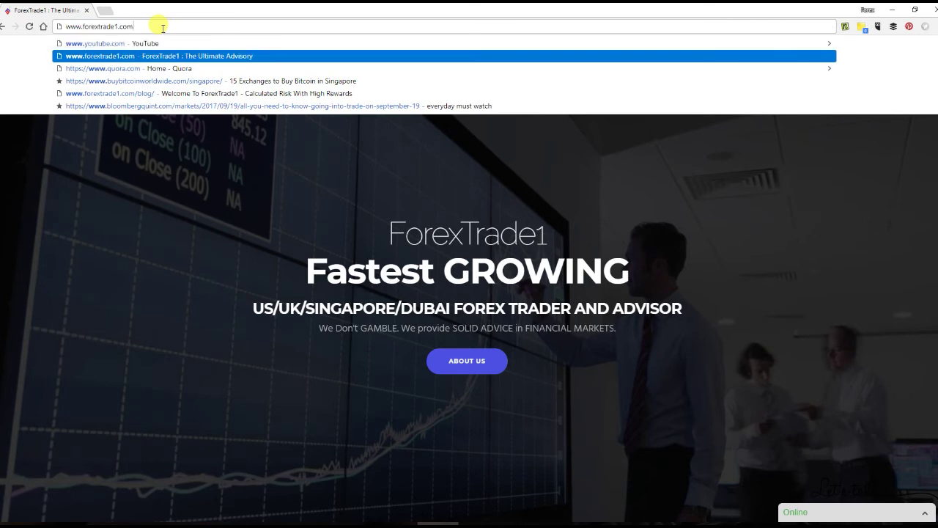
type("/")
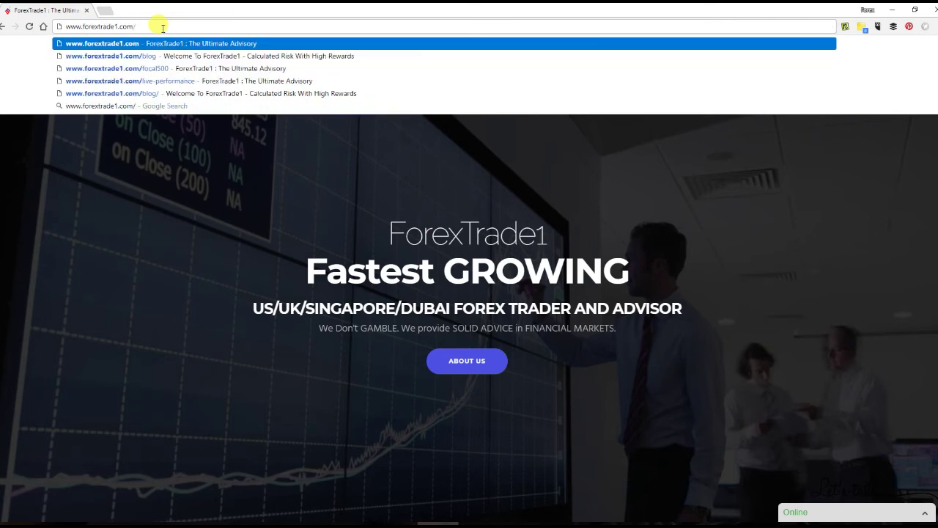
type("blog")
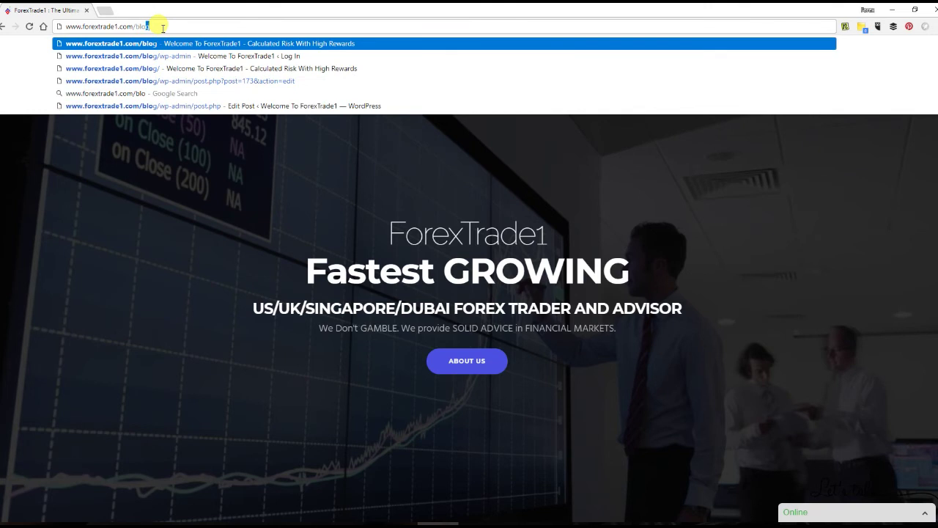
Step: Load the blog, open the Forex Pips Position Risk Reward Calculator post and scroll to its form
key("Return")
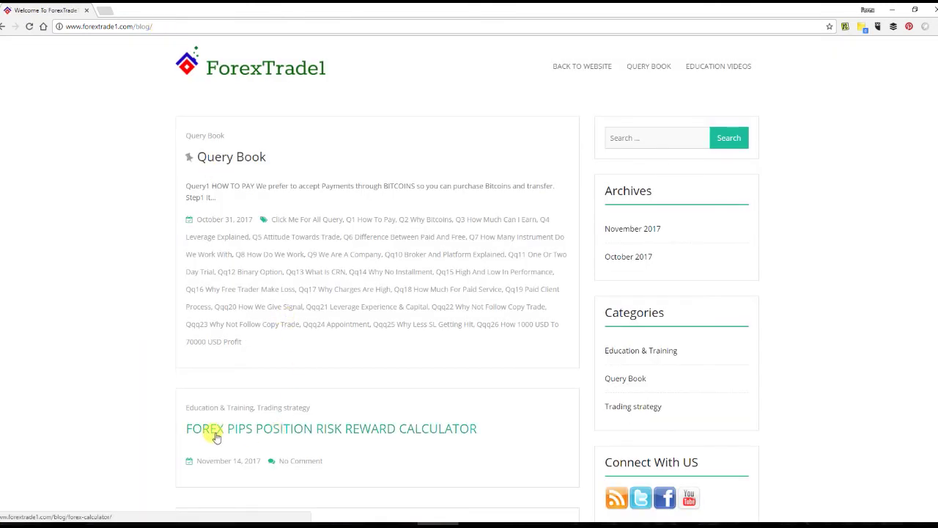
left_click(350, 433)
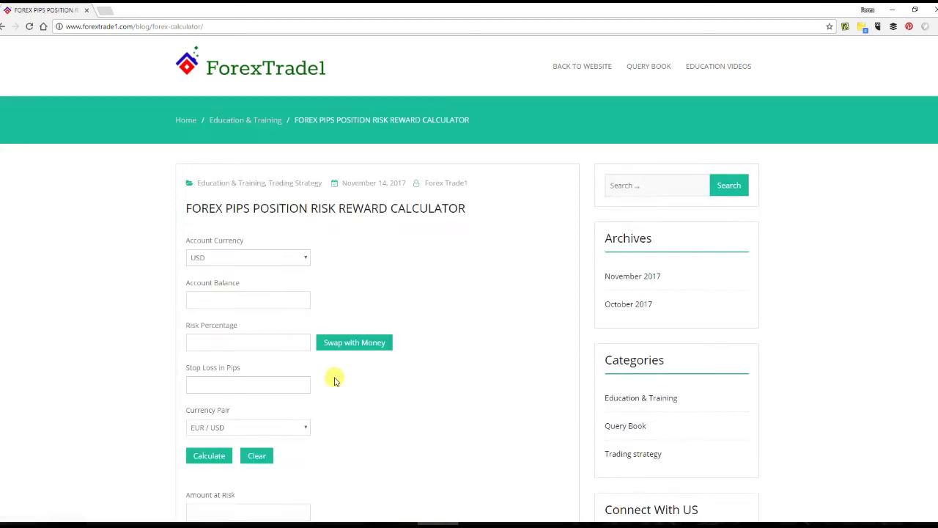
scroll(348, 308, "down", 2)
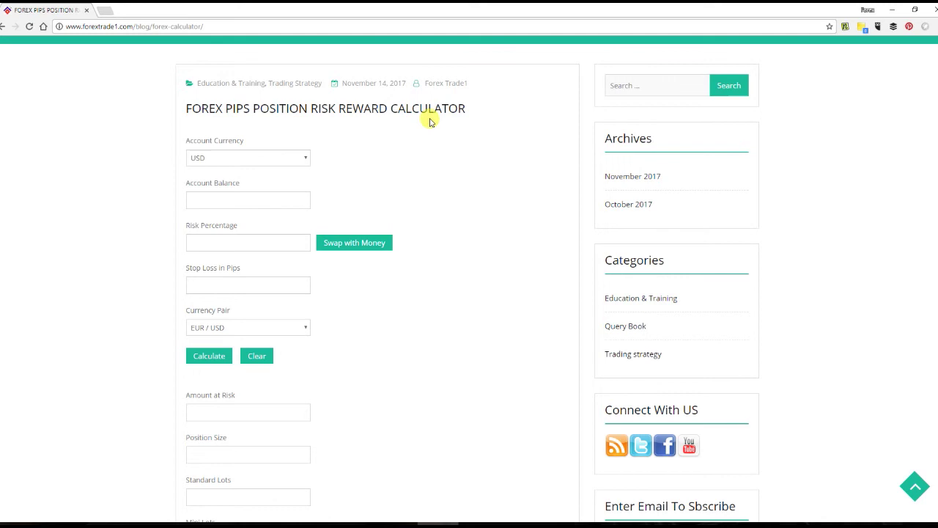
scroll(430, 131, "down", 1)
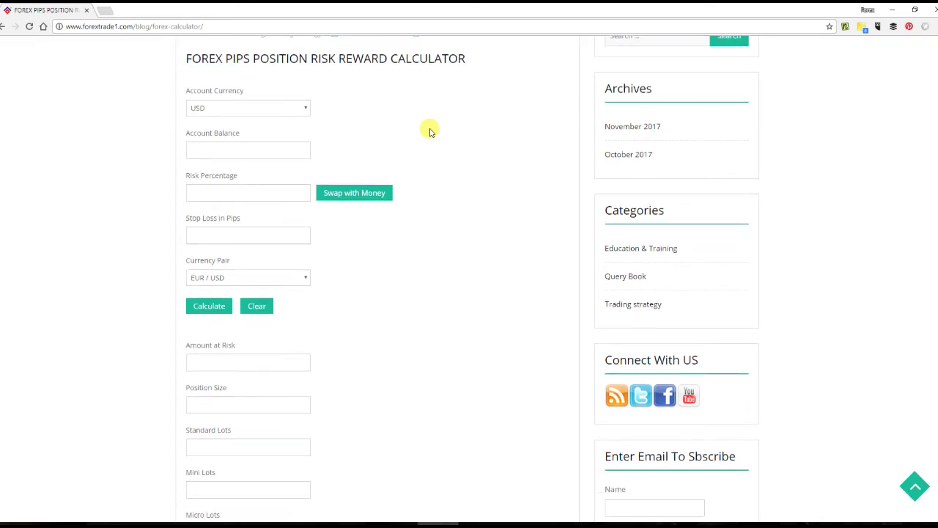
Step: Keep USD as account currency, enter a 1000 balance and 100 USD money at risk
left_click(257, 110)
left_click(236, 125)
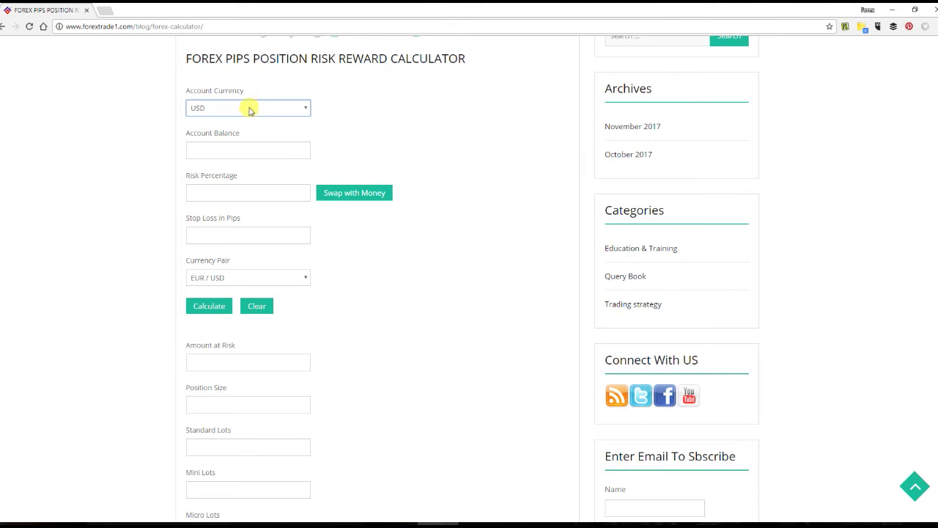
left_click(231, 151)
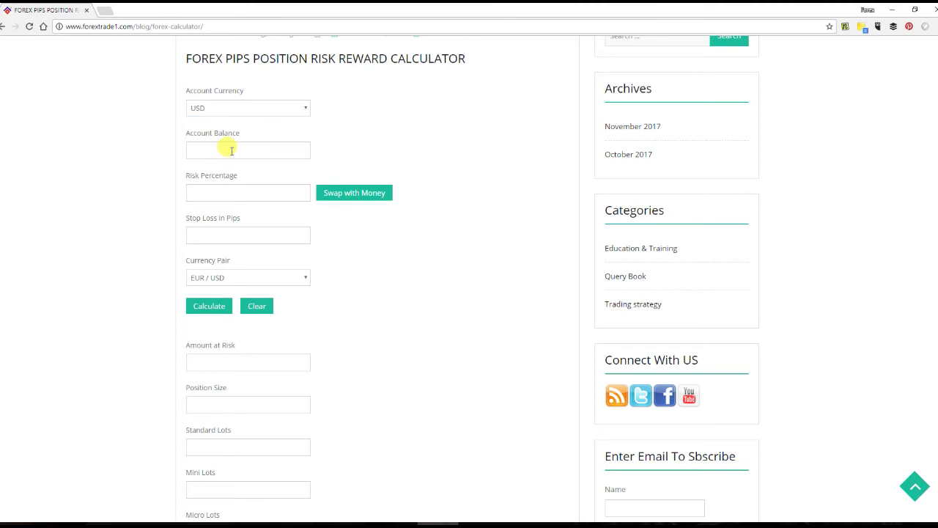
type("1000")
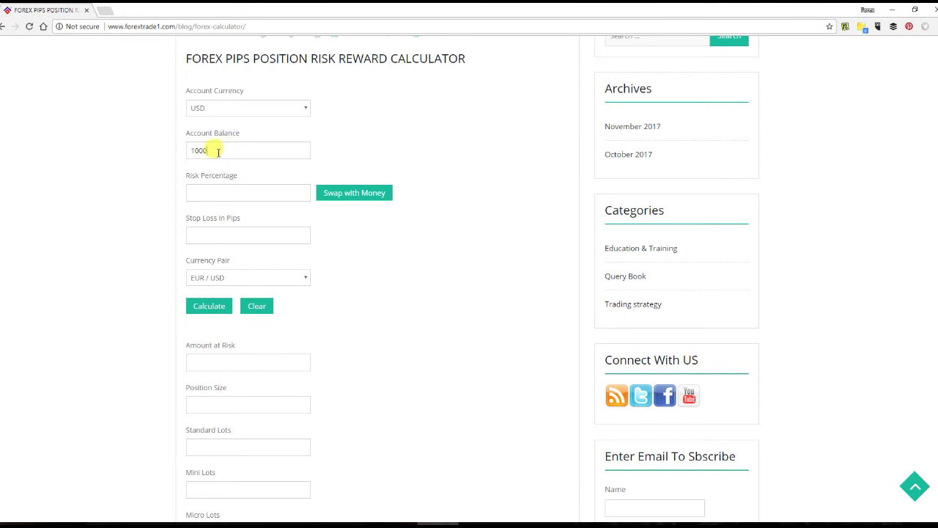
left_click(236, 195)
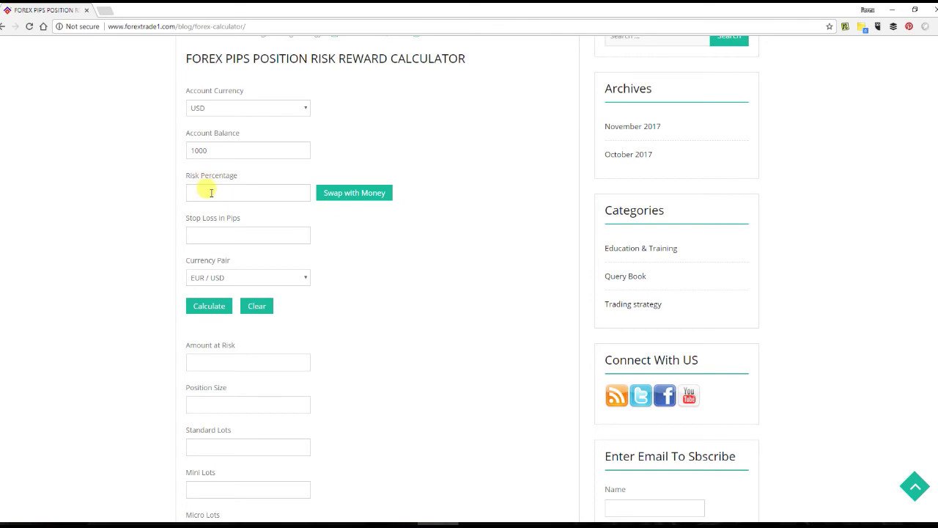
left_click(358, 202)
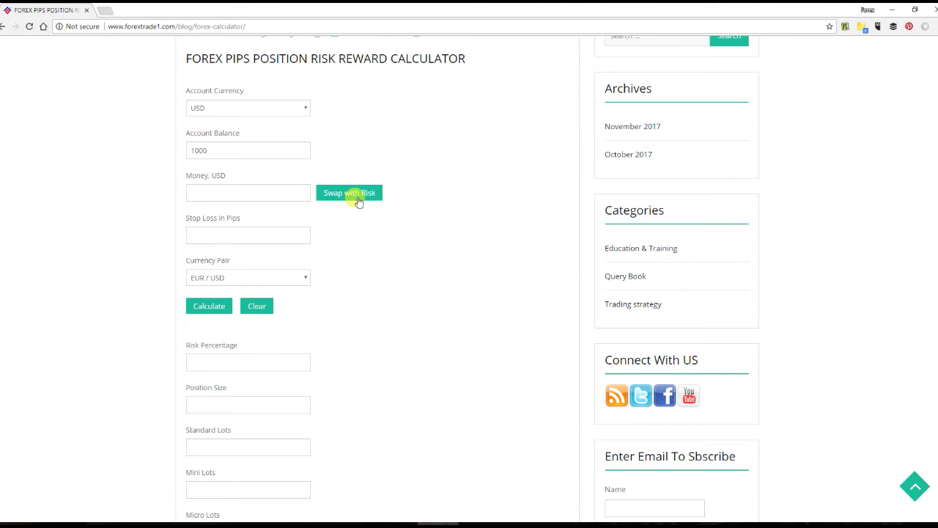
left_click(228, 195)
type("100")
Step: Set the stop loss to 20 pips and choose GBP / USD as the currency pair
left_click(201, 235)
type("20")
left_click(220, 277)
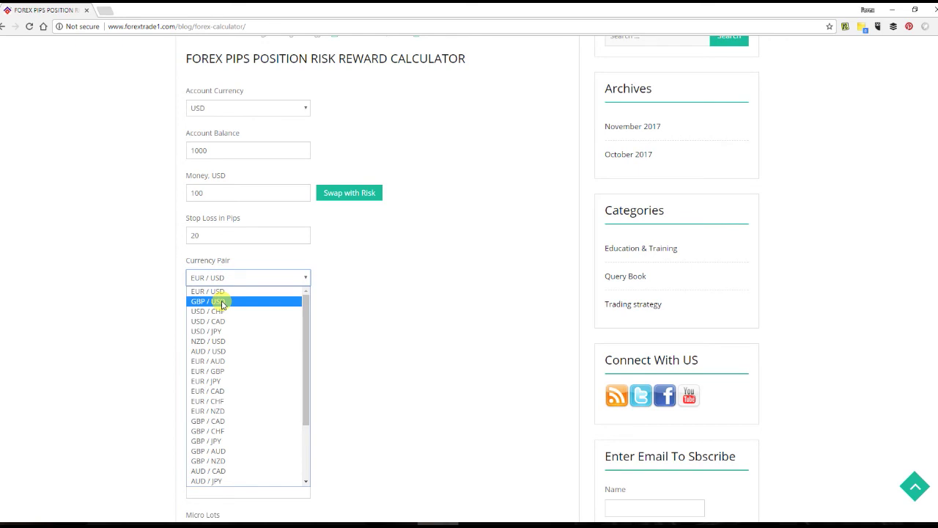
left_click(223, 301)
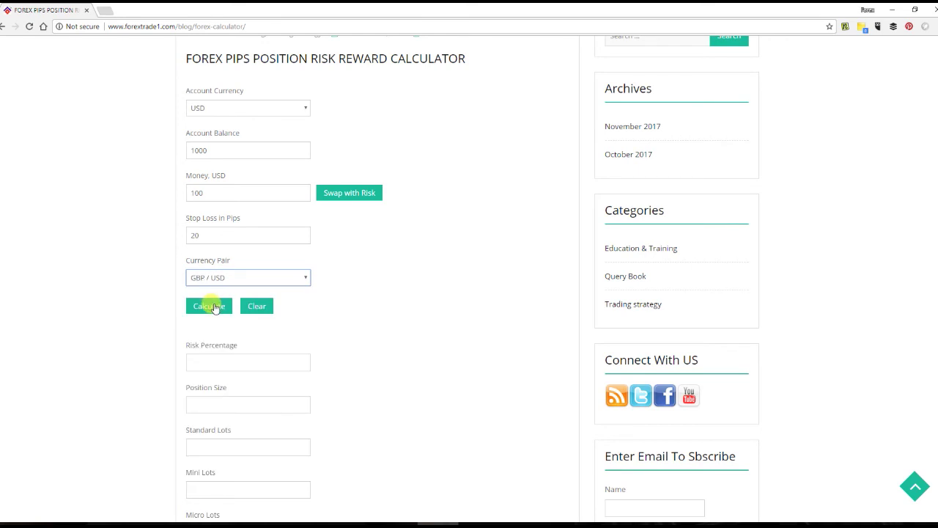
Step: Calculate and review the results: 10% risk, 50,000 units, 1 standard, 5 mini, 50 micro lots
left_click(213, 308)
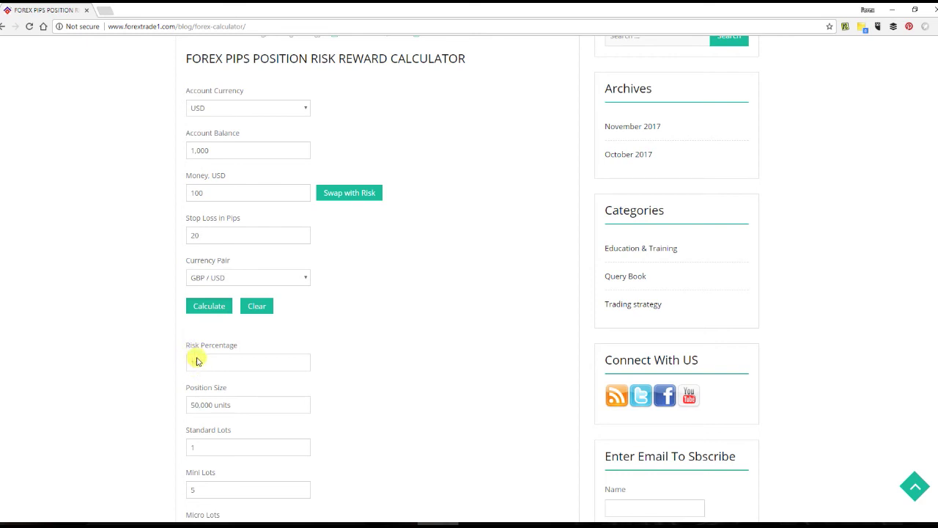
scroll(237, 407, "down", 2)
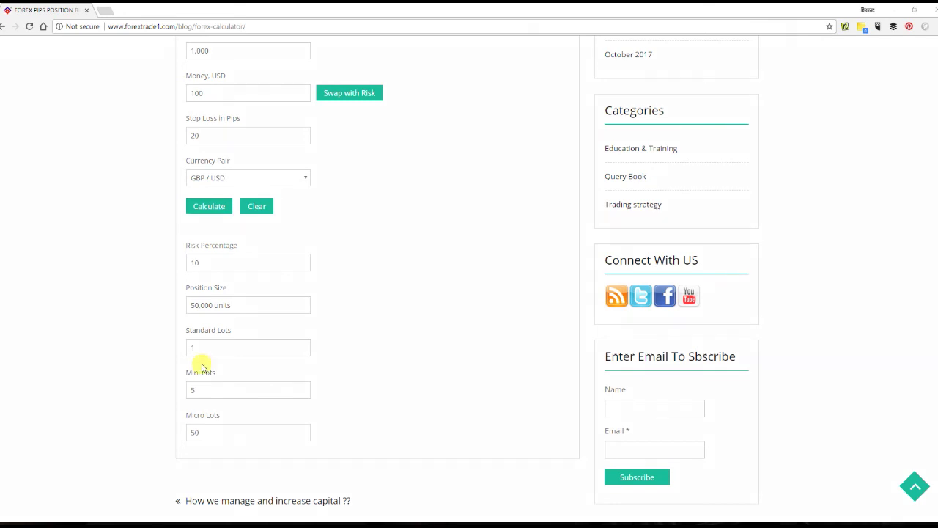
left_click_drag(262, 427, 223, 430)
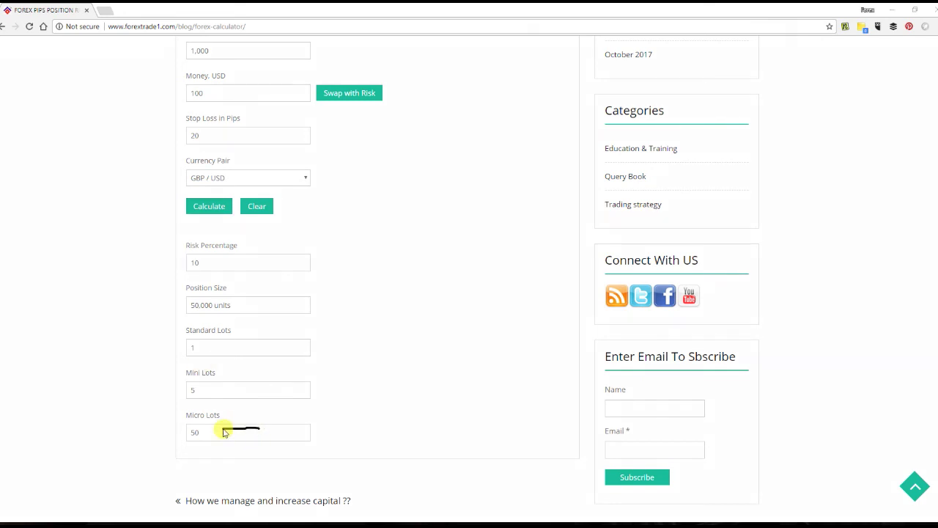
left_click(229, 391)
left_click_drag(232, 390, 210, 389)
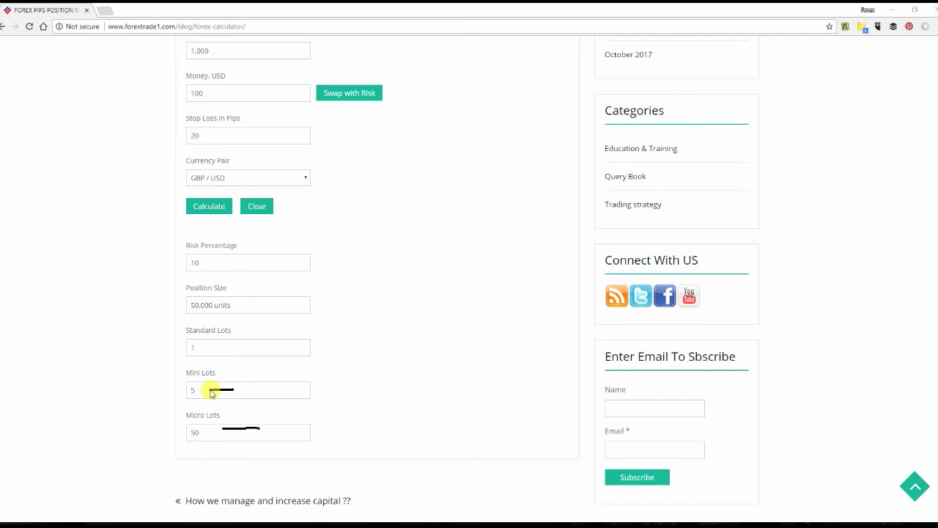
left_click_drag(229, 343, 215, 345)
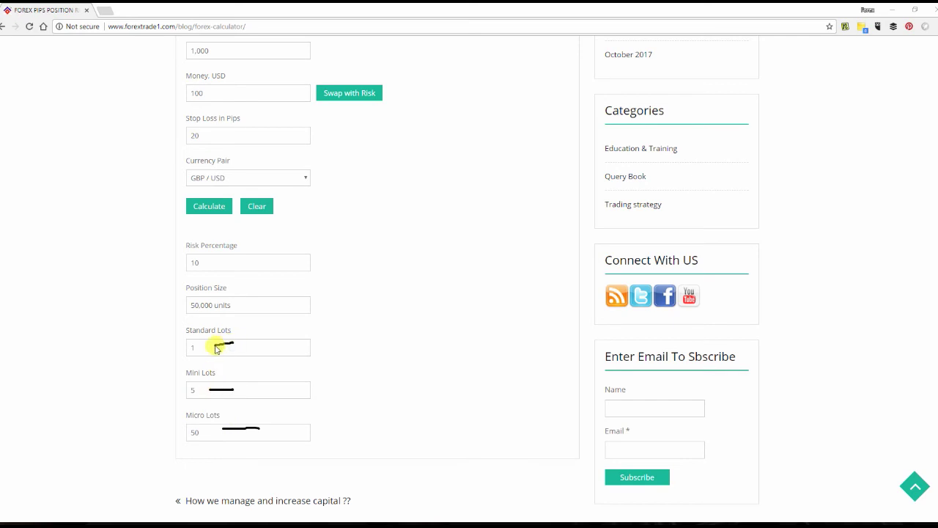
left_click_drag(262, 302, 247, 303)
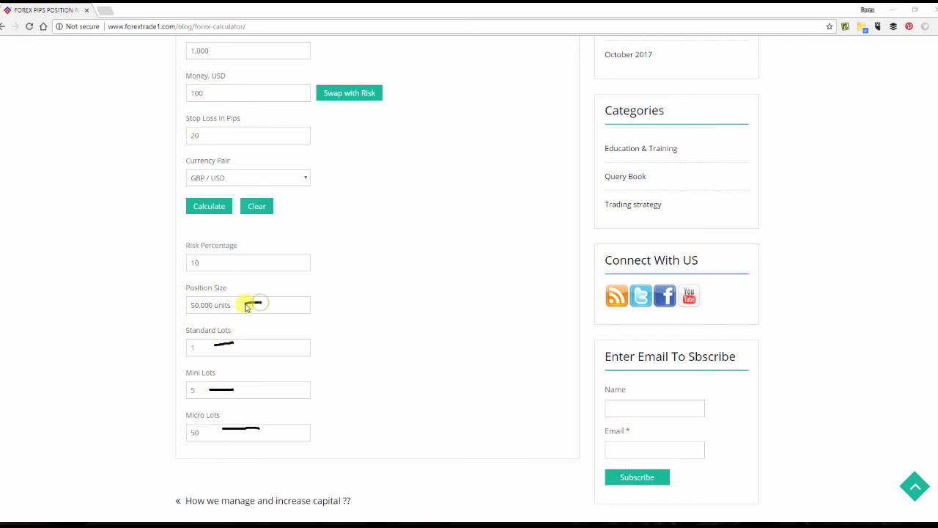
left_click_drag(247, 260, 227, 260)
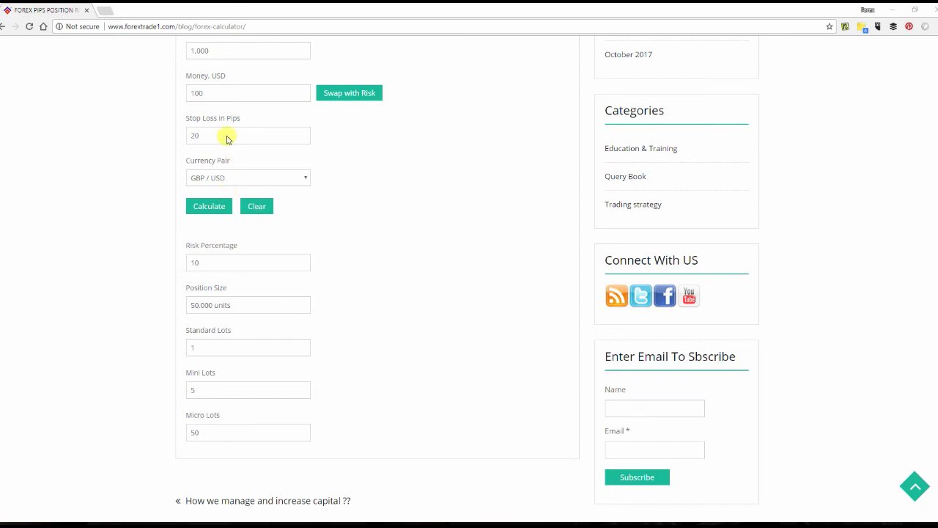
left_click(132, 230)
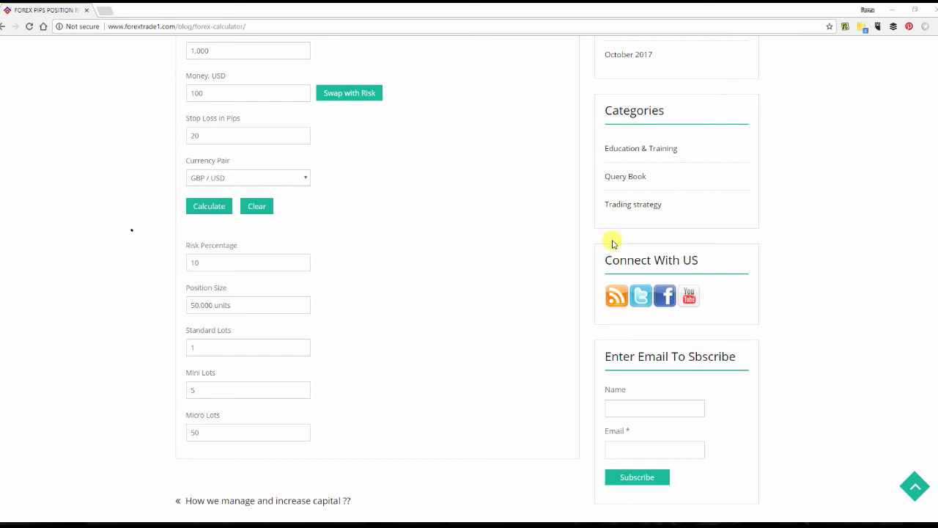
left_click_drag(224, 50, 152, 46)
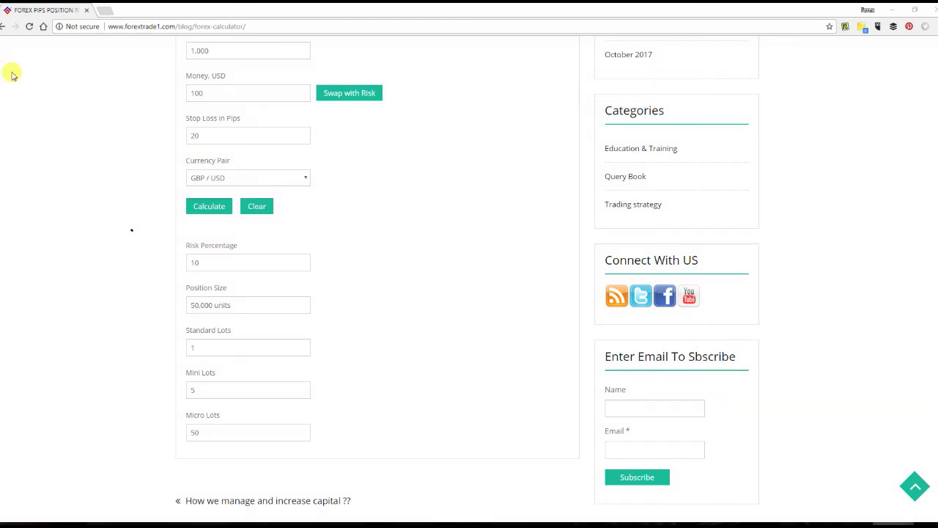
Step: Change the balance to 10000 and switch the risk to a 20% risk percentage
double_click(197, 50)
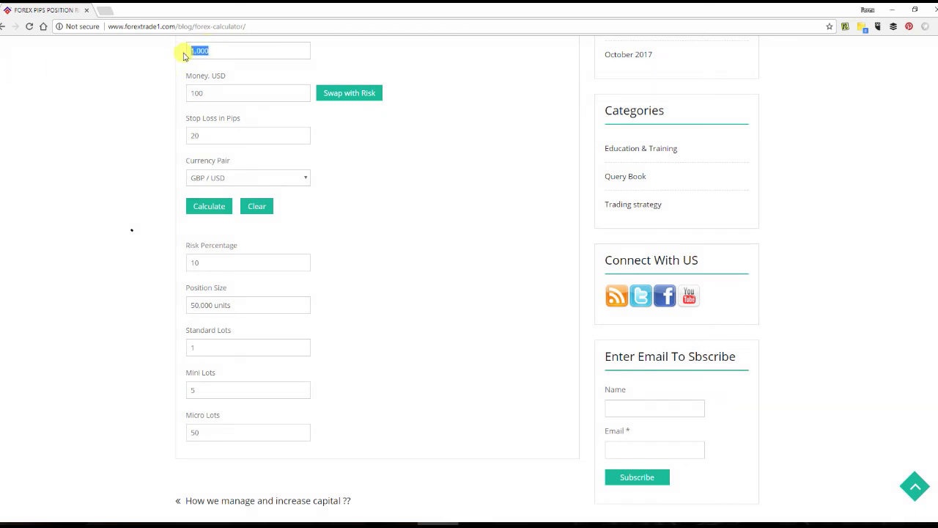
type("10000")
double_click(195, 91)
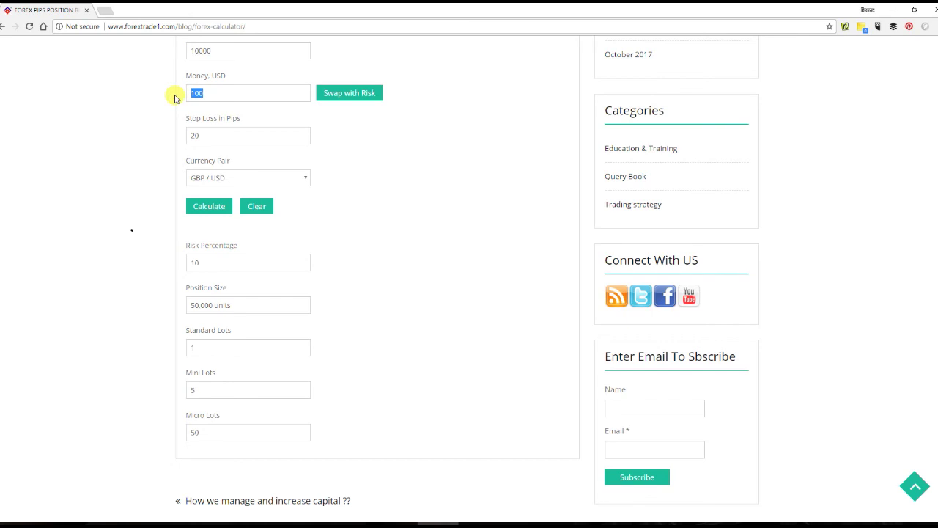
left_click(341, 93)
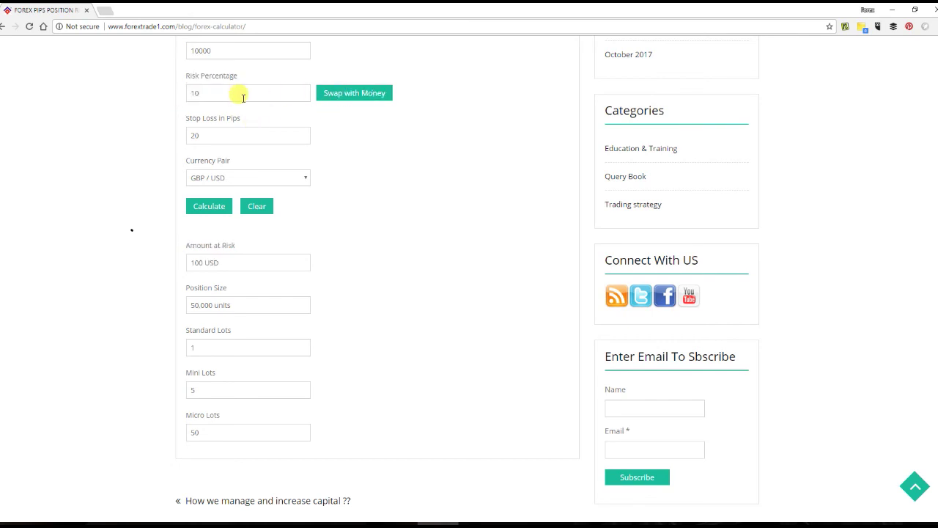
left_click_drag(242, 93, 172, 96)
type("20")
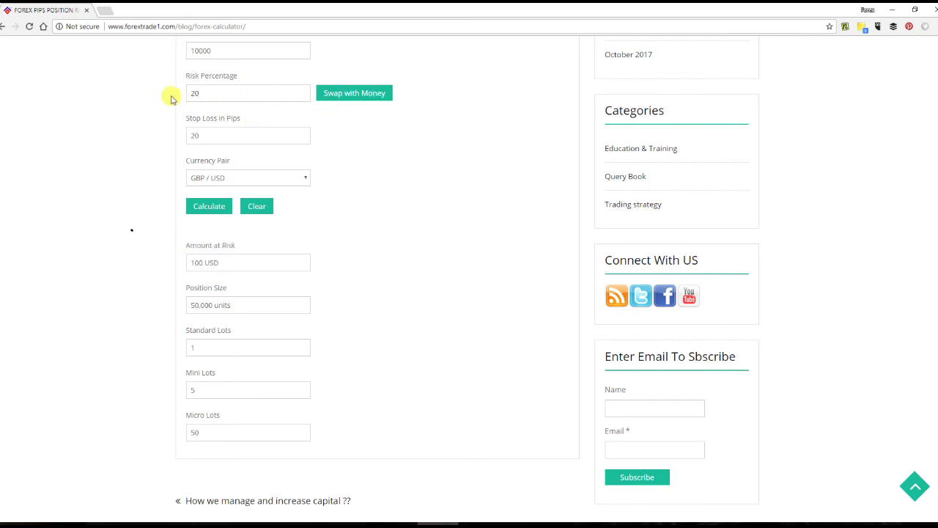
Step: Set a 20-pip stop on EUR / USD and recalculate, giving 1,000,000 units and 10 standard lots
left_click_drag(207, 135, 183, 136)
type("2")
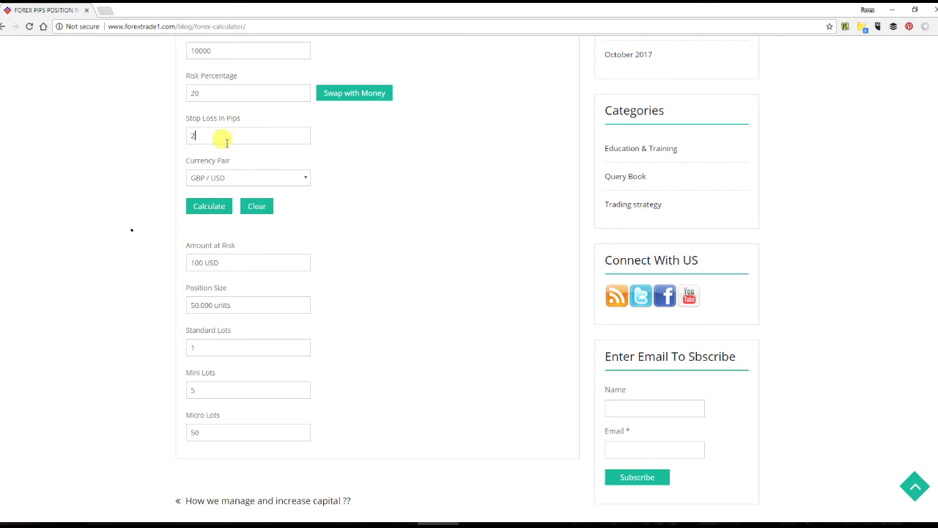
type("0")
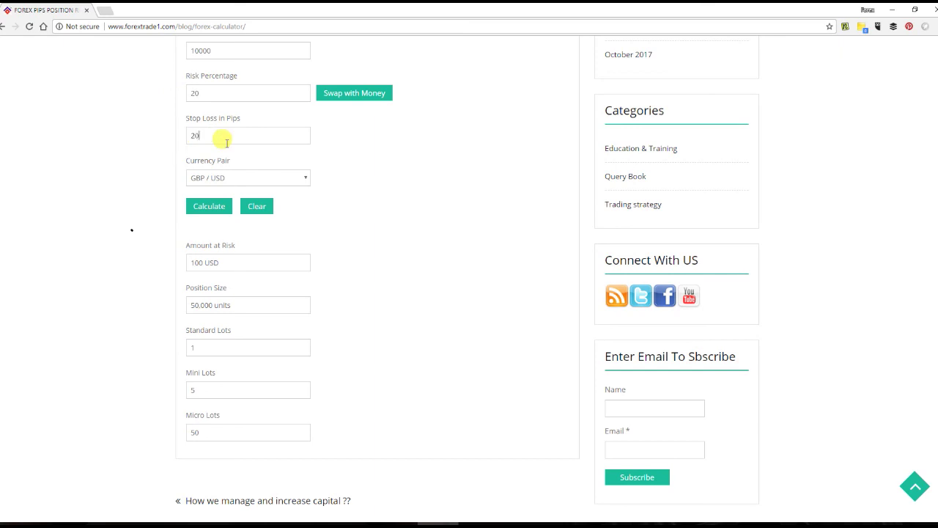
left_click(230, 179)
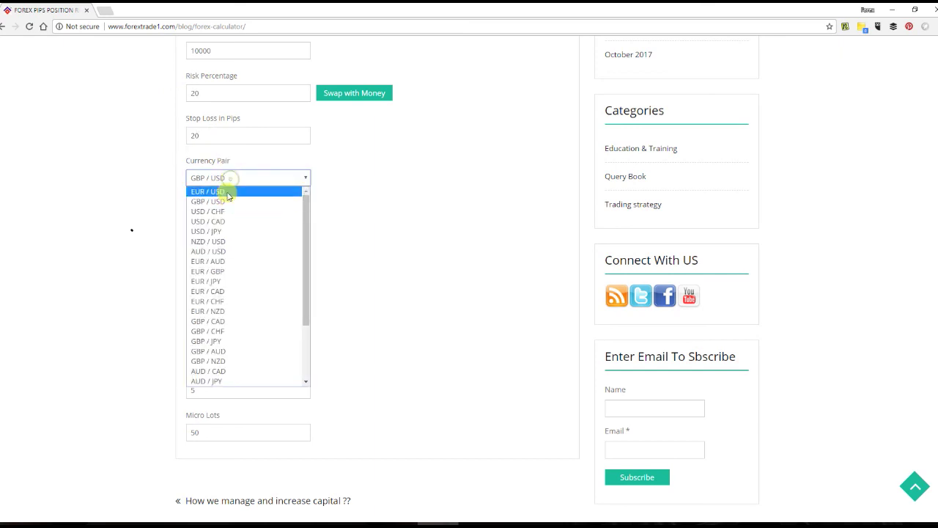
left_click(227, 189)
left_click(210, 205)
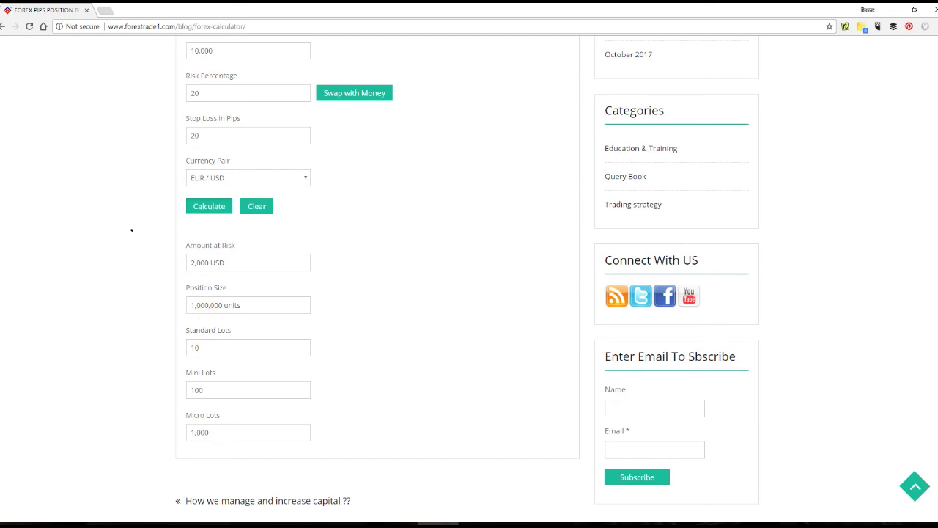
mouse_move(187, 326)
left_mouse_down()
mouse_move(203, 373)
mouse_move(206, 338)
left_mouse_up()
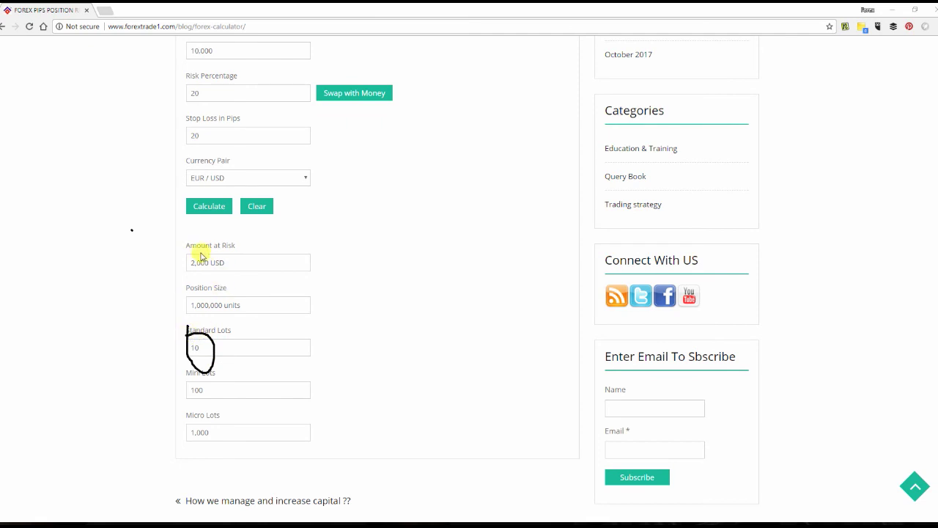
mouse_move(189, 253)
left_mouse_down()
mouse_move(201, 272)
mouse_move(224, 242)
mouse_move(192, 245)
mouse_move(190, 258)
left_mouse_up()
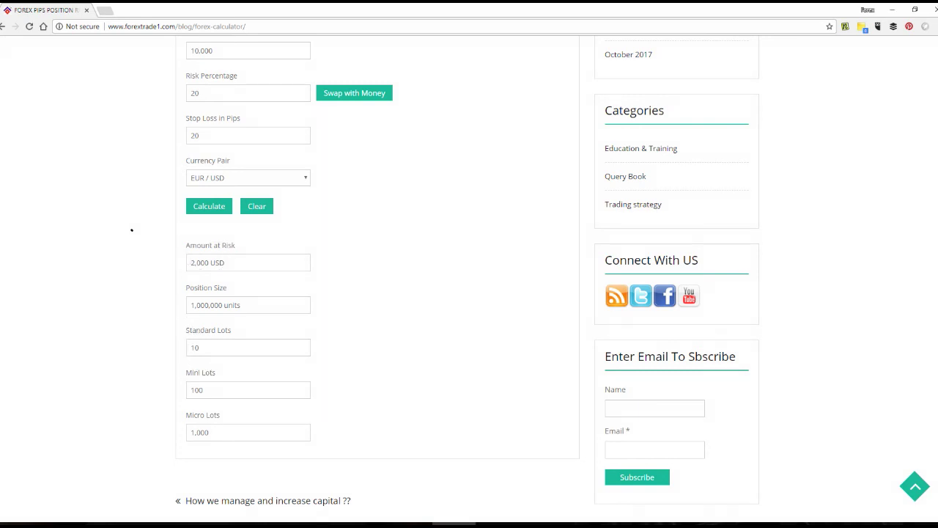
scroll(218, 370, "up", 2)
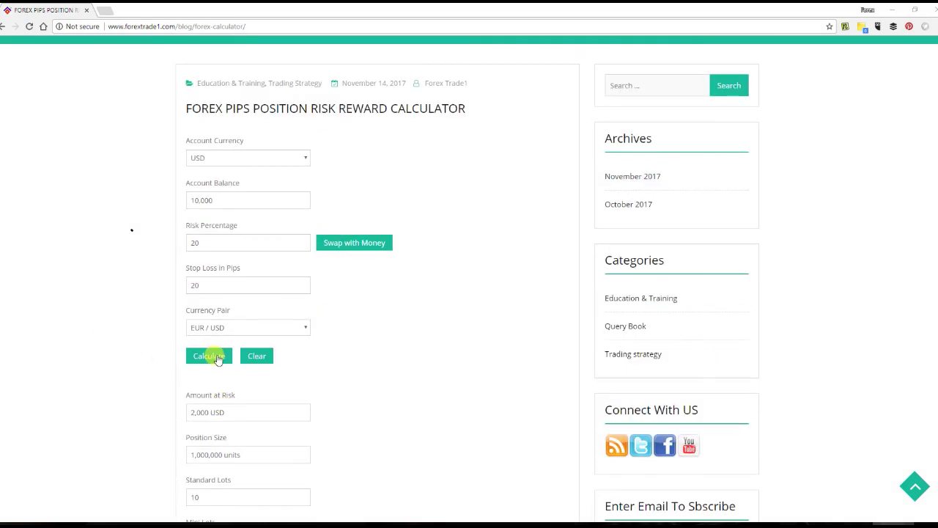